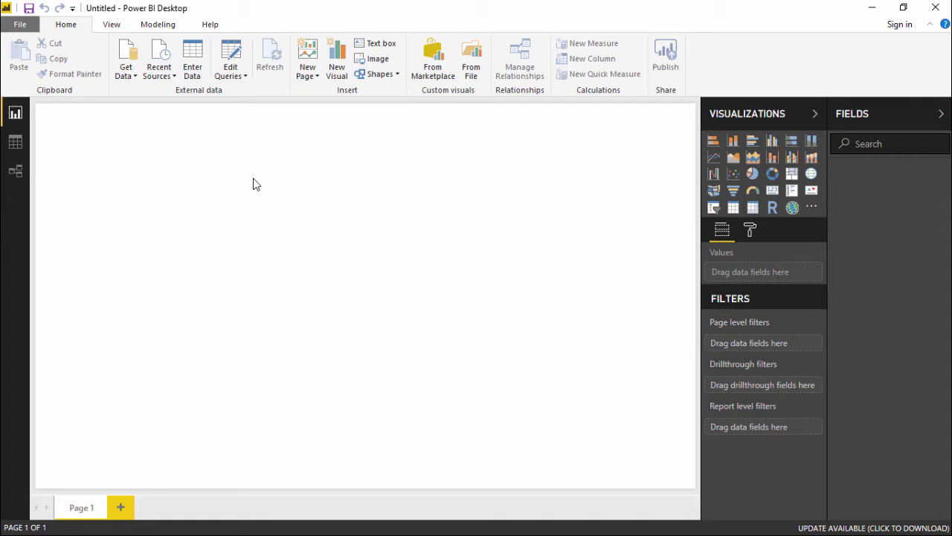
Start a new Enter Data table and type four sample employee first names into Column1.
{"action": "left_click", "coordinate": [198, 61]}
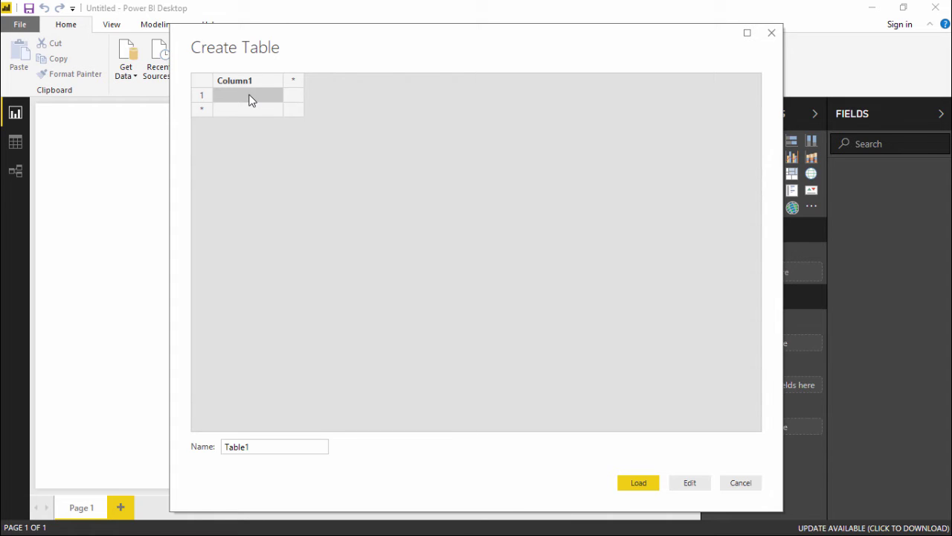
{"action": "type", "text": "John"}
{"action": "key", "text": "Return"}
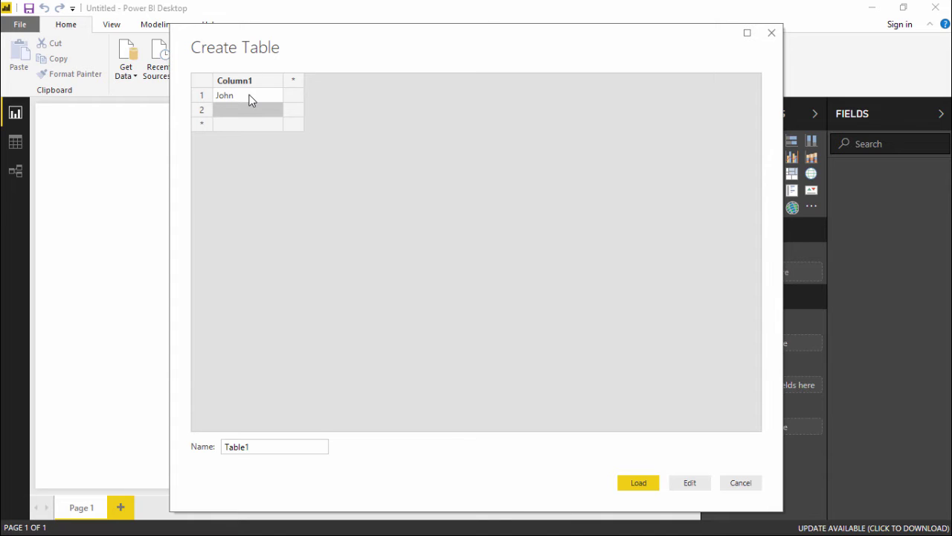
{"action": "type", "text": "Smith"}
{"action": "key", "text": "Return"}
{"action": "type", "text": "D"}
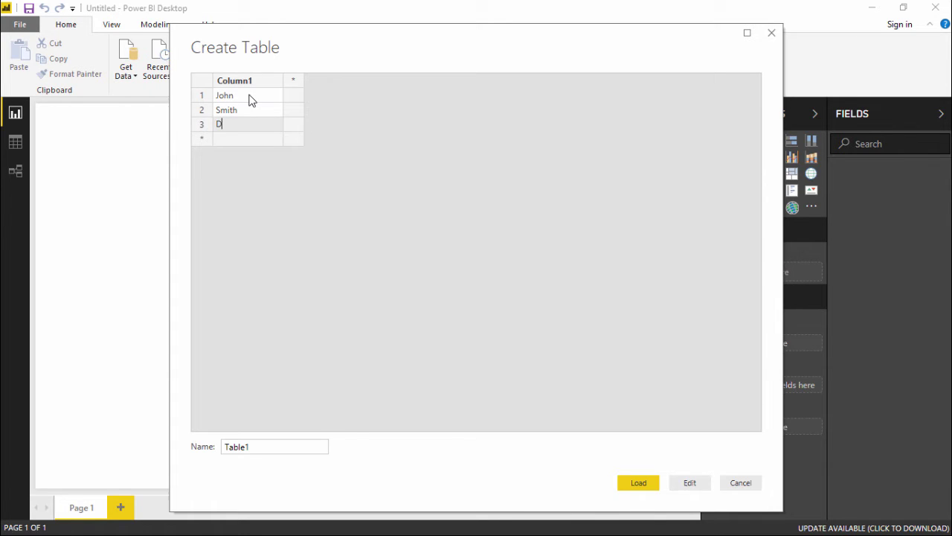
{"action": "type", "text": "iana"}
{"action": "key", "text": "Return"}
{"action": "type", "text": "R"}
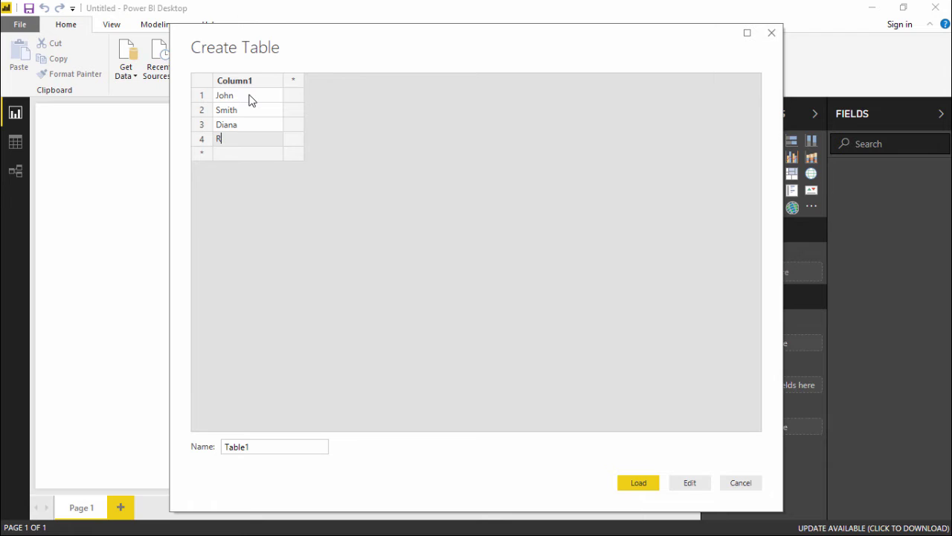
{"action": "type", "text": "ose"}
Add a second column headed Age and rename the first column Name.
{"action": "left_click", "coordinate": [294, 87]}
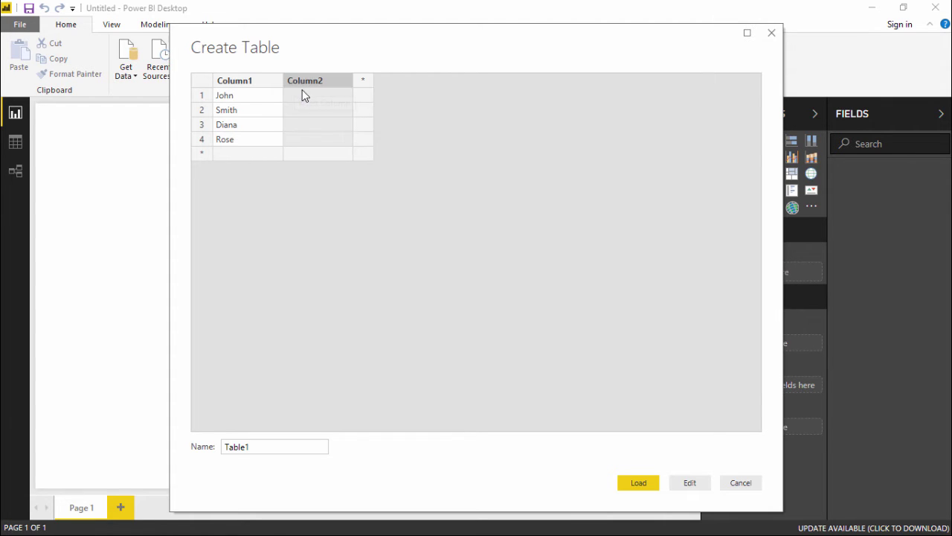
{"action": "left_click", "coordinate": [306, 98]}
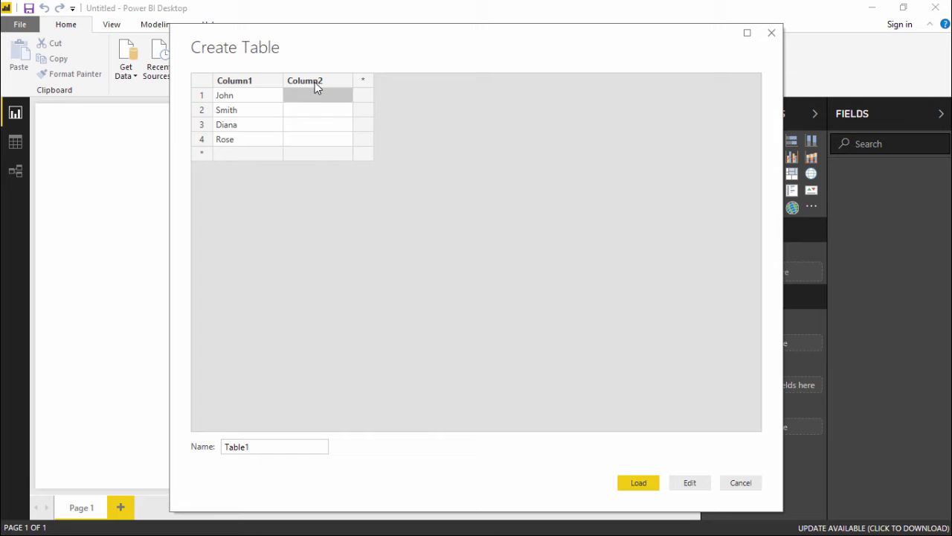
{"action": "double_click", "coordinate": [315, 81]}
{"action": "type", "text": "Age"}
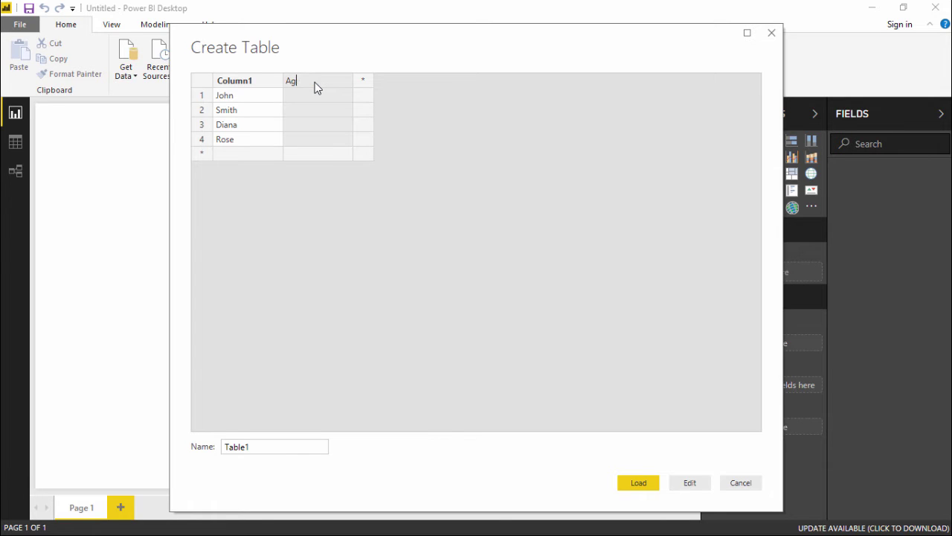
{"action": "left_click", "coordinate": [247, 81]}
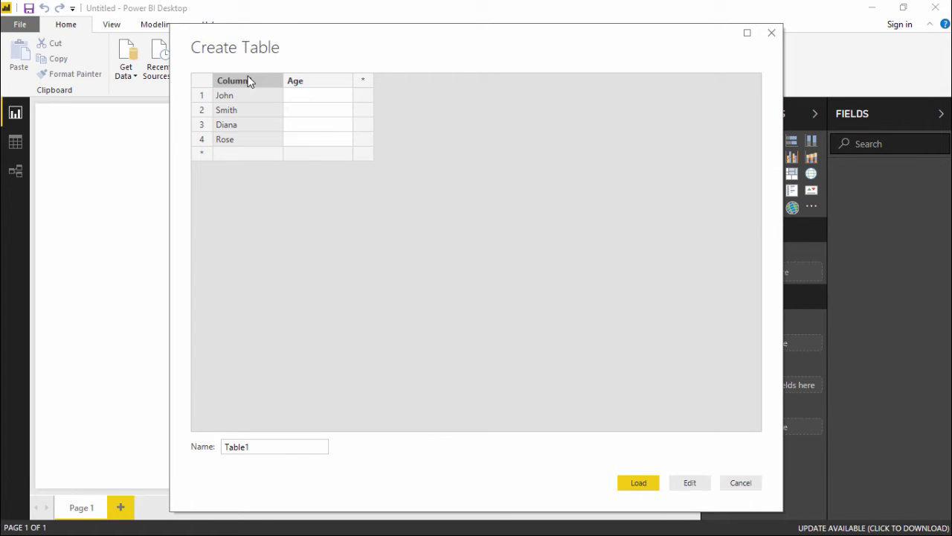
{"action": "double_click", "coordinate": [248, 81]}
{"action": "type", "text": "Name"}
{"action": "left_click", "coordinate": [324, 96]}
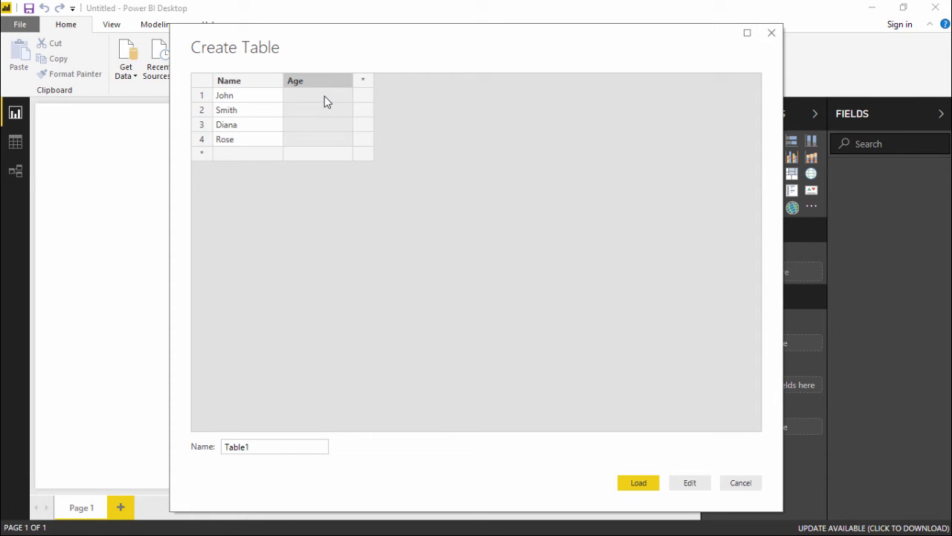
Fill the Age column with 30, 25, 24 and 28.
{"action": "key", "text": "Down"}
{"action": "key", "text": "Down"}
{"action": "key", "text": "Down"}
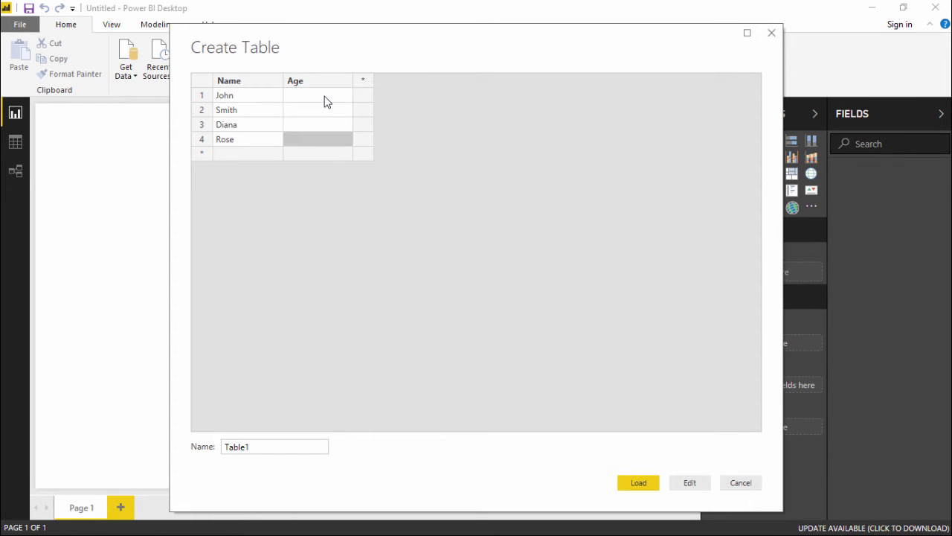
{"action": "left_click", "coordinate": [325, 99]}
{"action": "type", "text": "30"}
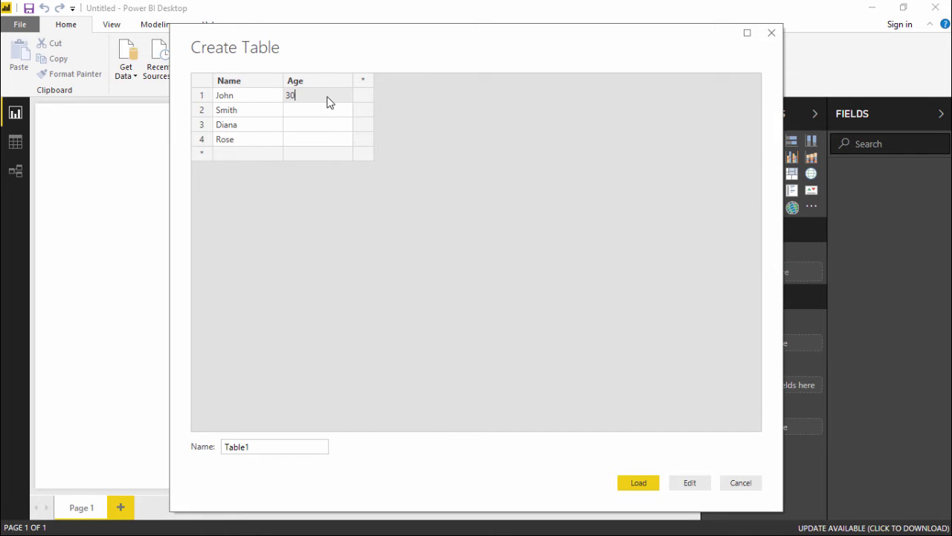
{"action": "key", "text": "Return"}
{"action": "type", "text": "25"}
{"action": "key", "text": "Return"}
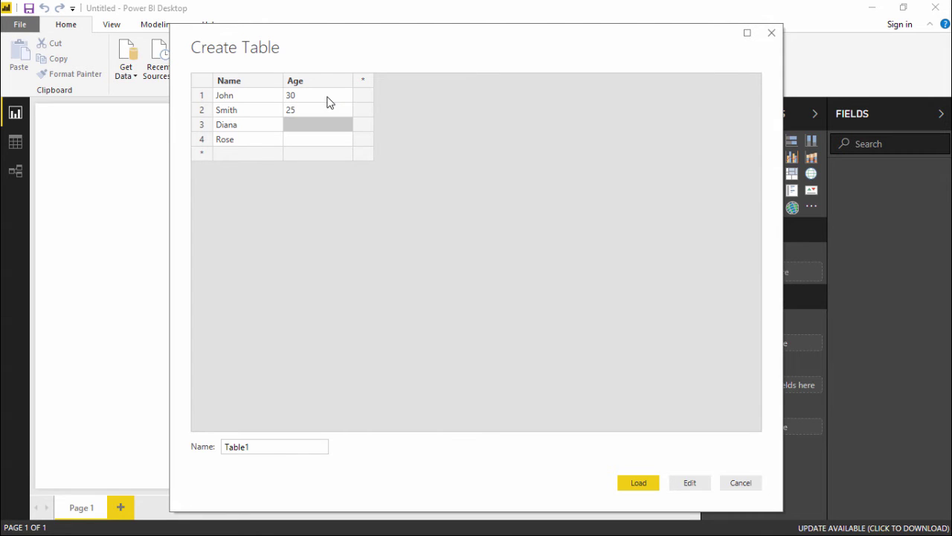
{"action": "type", "text": "24"}
{"action": "key", "text": "Return"}
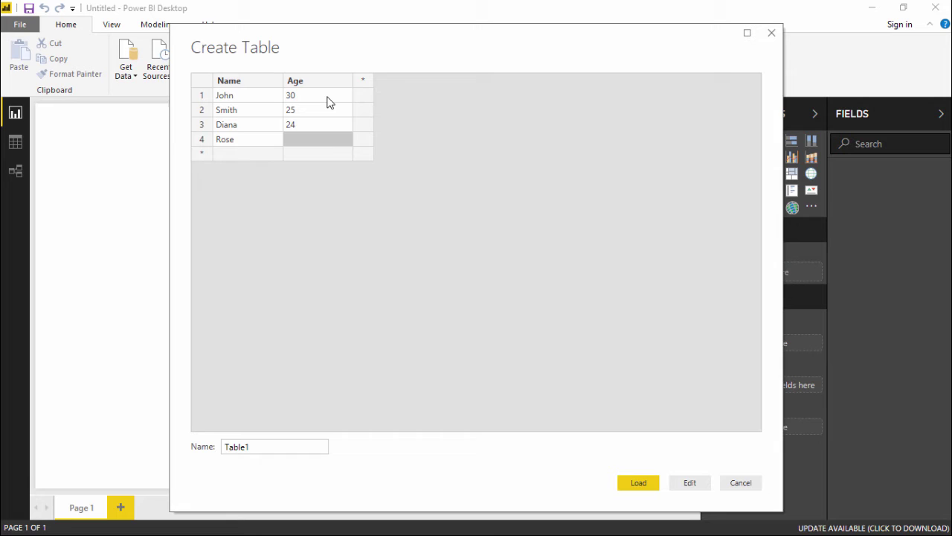
{"action": "type", "text": "28"}
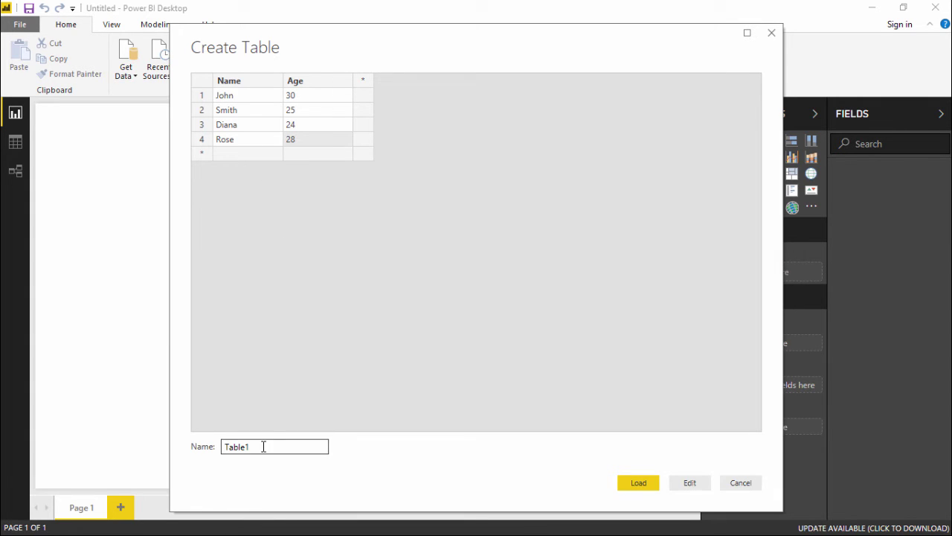
Rename Table1 to 'Employee Database' and load it into the report.
{"action": "left_click_drag", "start_coordinate": [260, 447], "coordinate": [206, 445]}
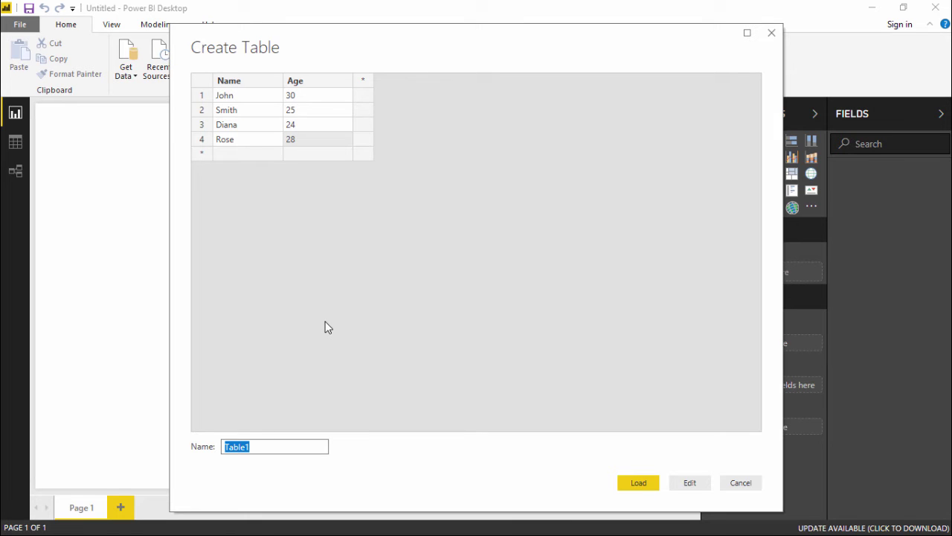
{"action": "type", "text": "Employee Database"}
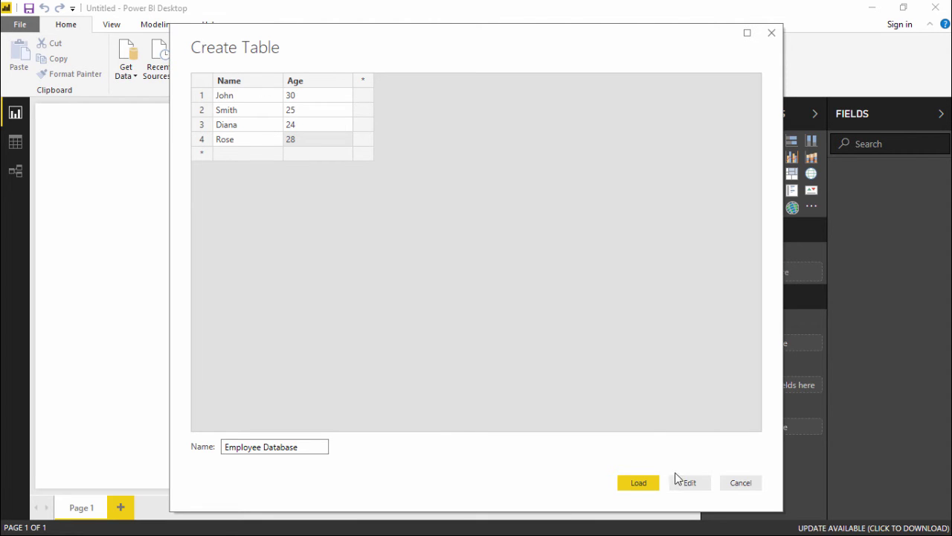
{"action": "left_click", "coordinate": [625, 484]}
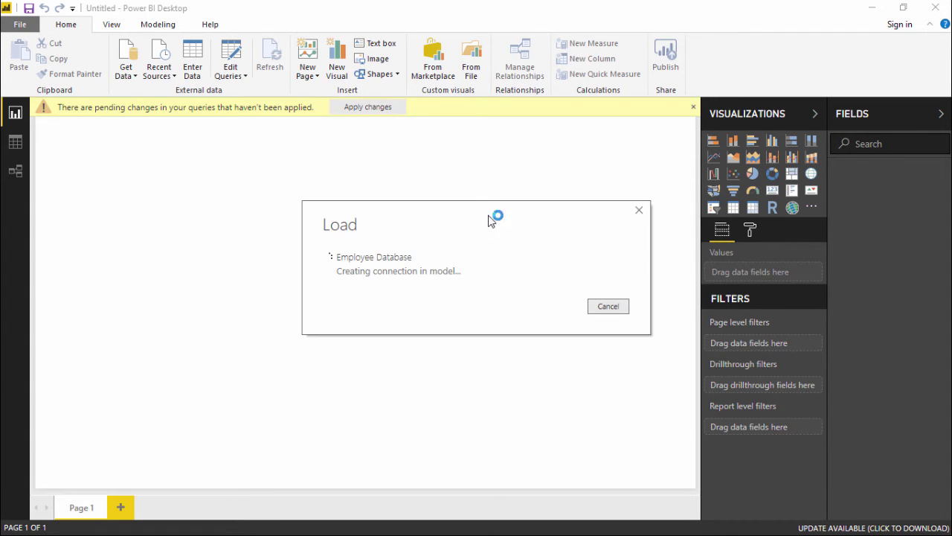
{"action": "left_click", "coordinate": [733, 140]}
{"action": "left_click_drag", "start_coordinate": [873, 213], "coordinate": [70, 183]}
{"action": "left_click_drag", "start_coordinate": [892, 195], "coordinate": [301, 161]}
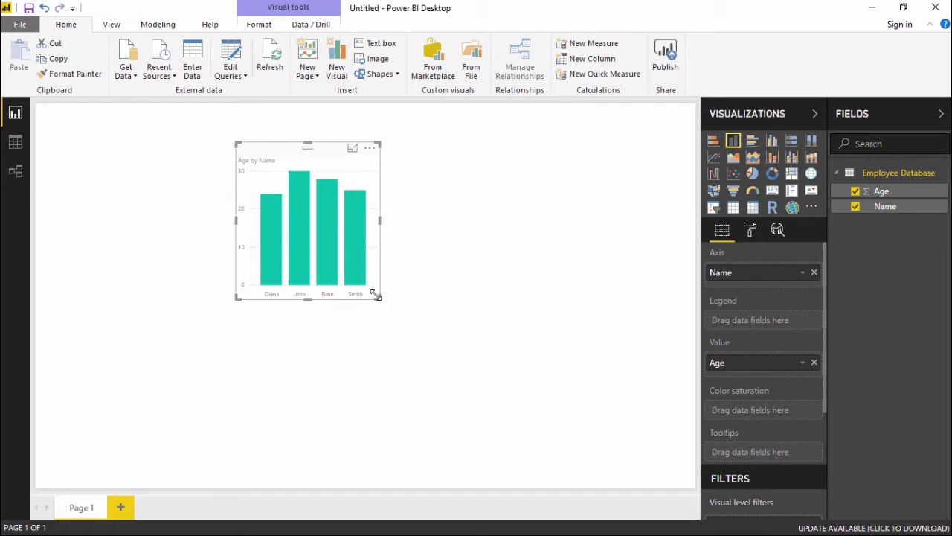
{"action": "left_click_drag", "start_coordinate": [381, 292], "coordinate": [647, 367]}
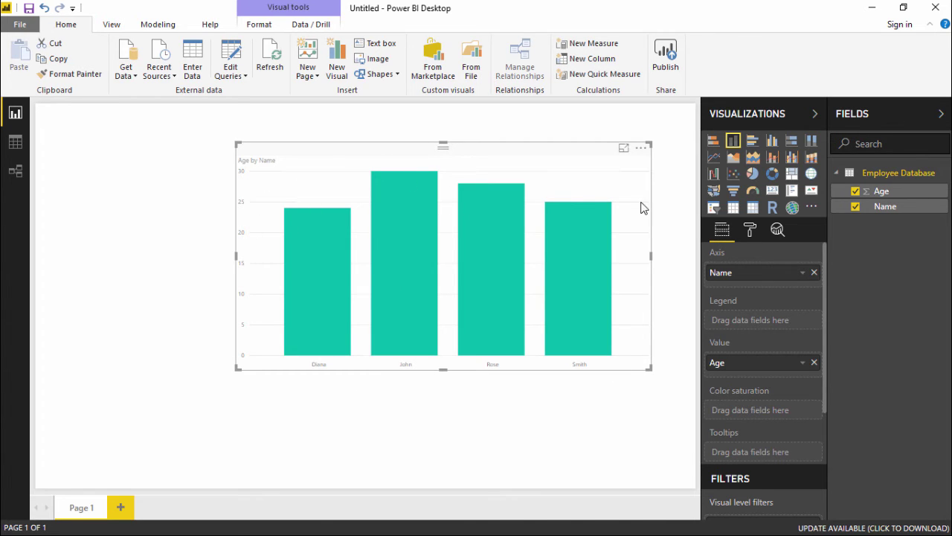
{"action": "key", "text": "Delete"}
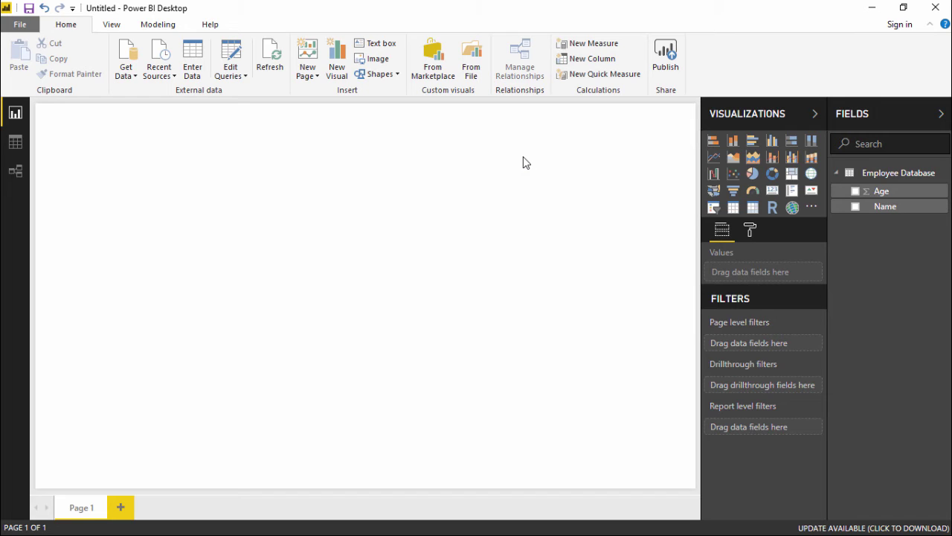
Open a new Enter Data table for hand-entered data.
{"action": "left_click", "coordinate": [190, 53]}
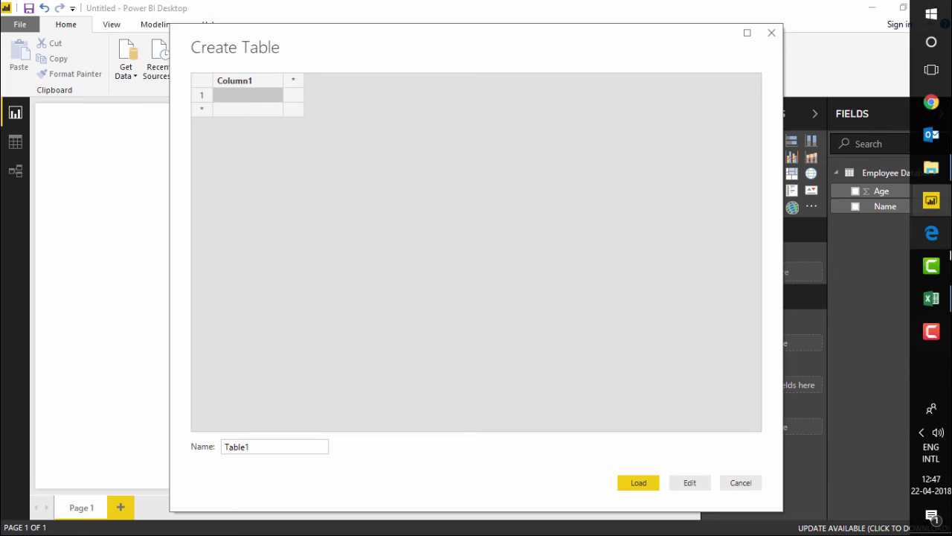
In Excel's Book1, copy the Product, Units, Unit Price and Cost table with headers.
{"action": "mouse_move", "coordinate": [932, 298]}
{"action": "left_click", "coordinate": [854, 343]}
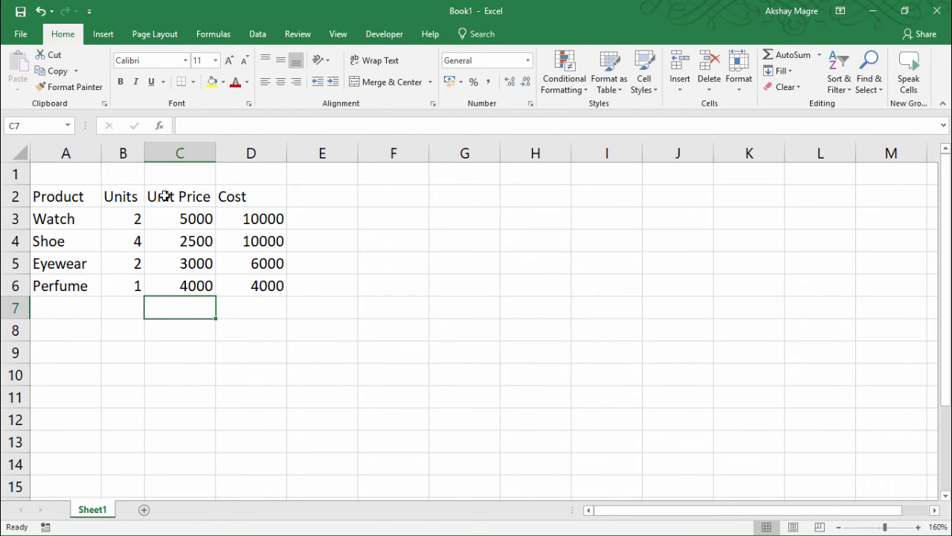
{"action": "left_click", "coordinate": [188, 201]}
{"action": "left_click", "coordinate": [251, 198]}
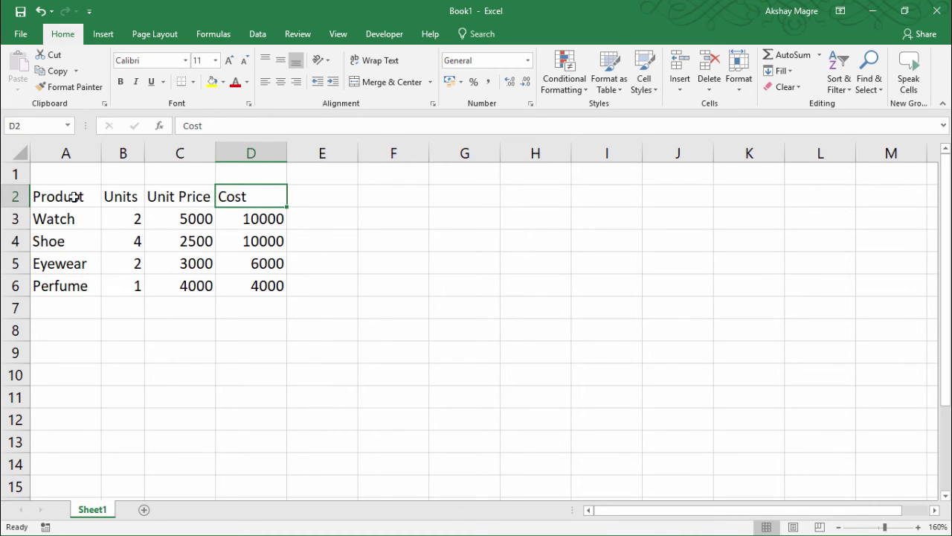
{"action": "left_click_drag", "start_coordinate": [74, 197], "coordinate": [277, 294]}
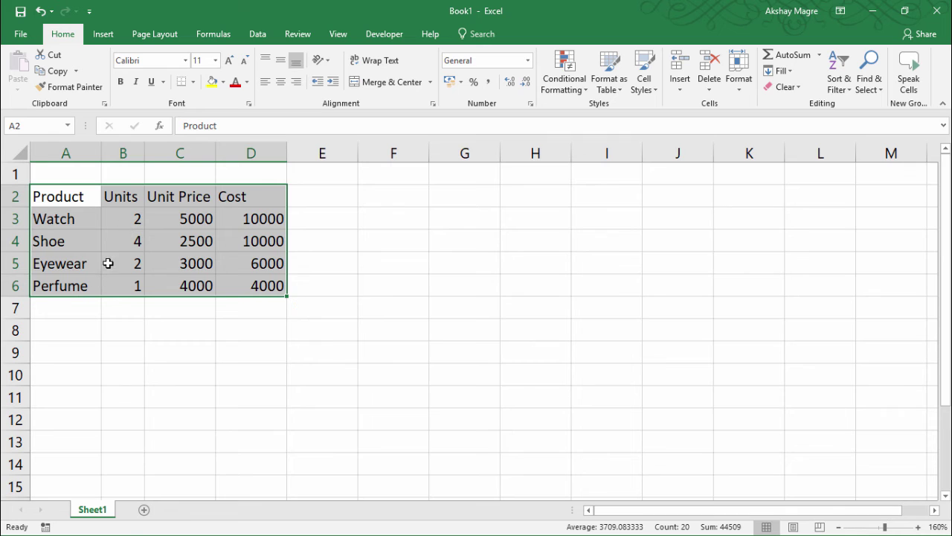
{"action": "key", "text": "ctrl+c"}
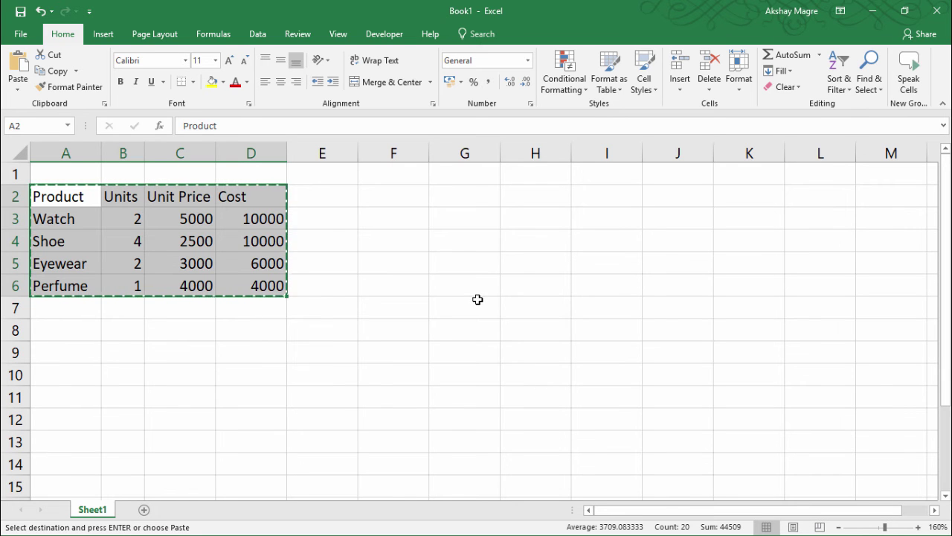
Return to the Power BI Desktop window with the empty Create Table grid.
{"action": "mouse_move", "coordinate": [929, 230]}
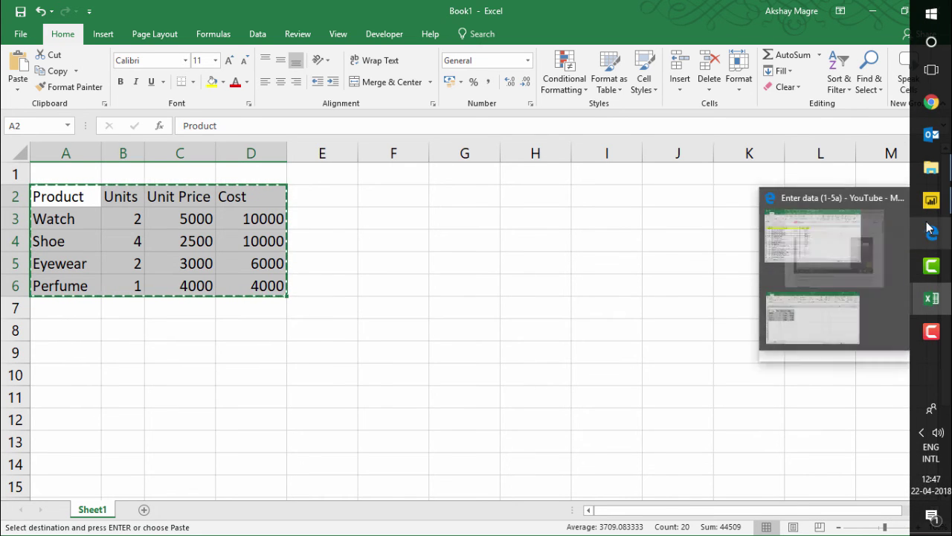
{"action": "mouse_move", "coordinate": [931, 201]}
{"action": "left_click", "coordinate": [857, 264]}
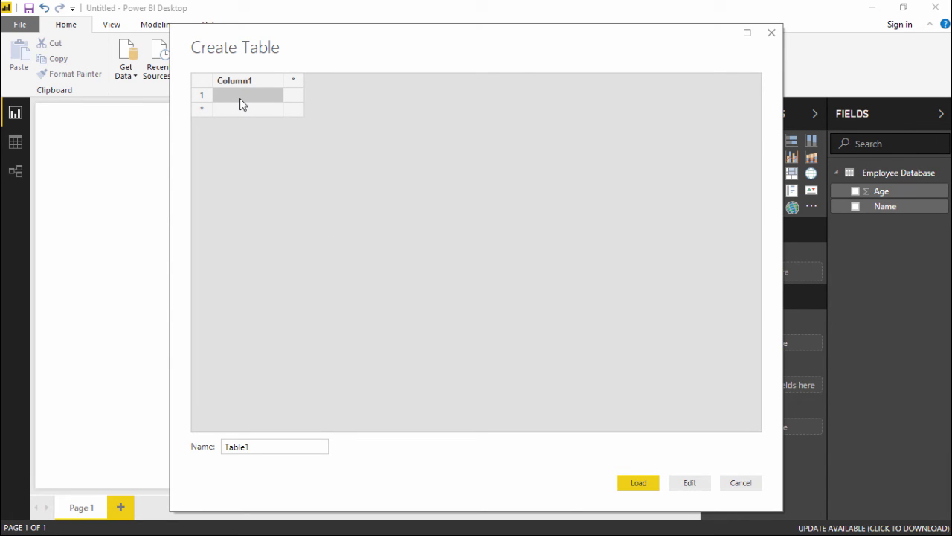
Paste the product data, name the table 'Product Database', and load it.
{"action": "key", "text": "ctrl+v"}
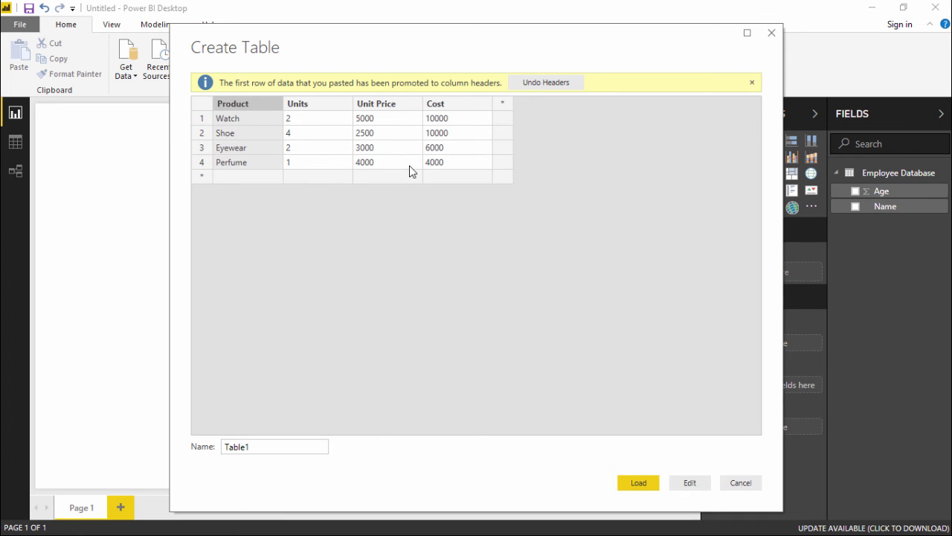
{"action": "left_click", "coordinate": [268, 446]}
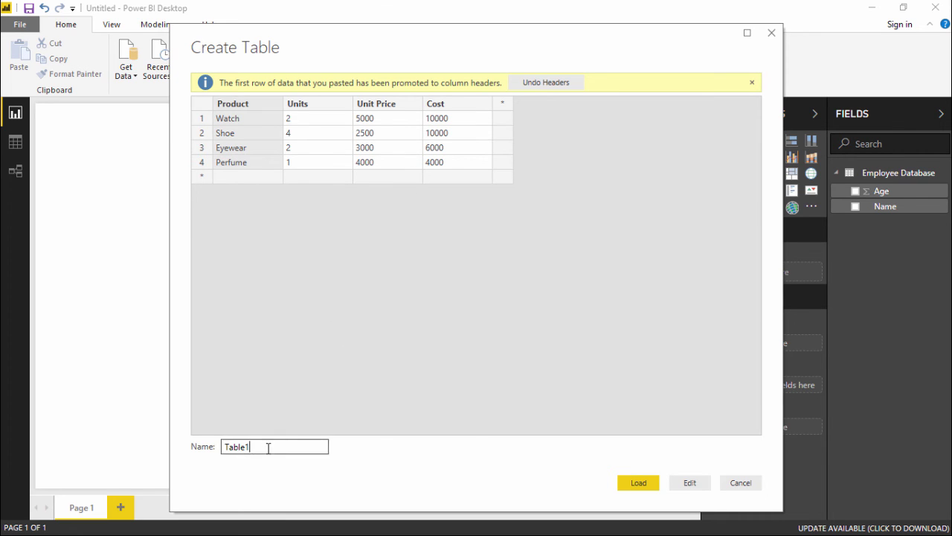
{"action": "left_click_drag", "start_coordinate": [268, 446], "coordinate": [212, 451]}
{"action": "type", "text": "Product Databas"}
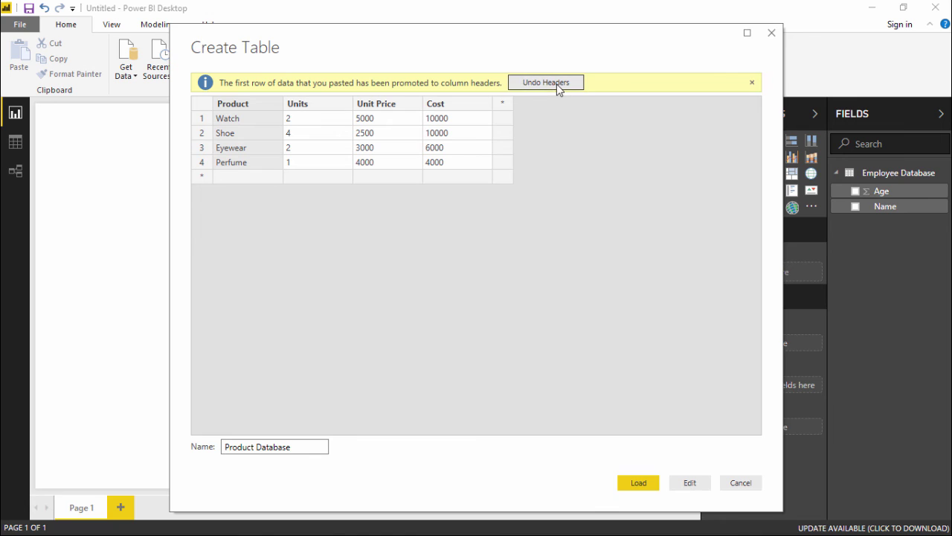
{"action": "left_click", "coordinate": [752, 82]}
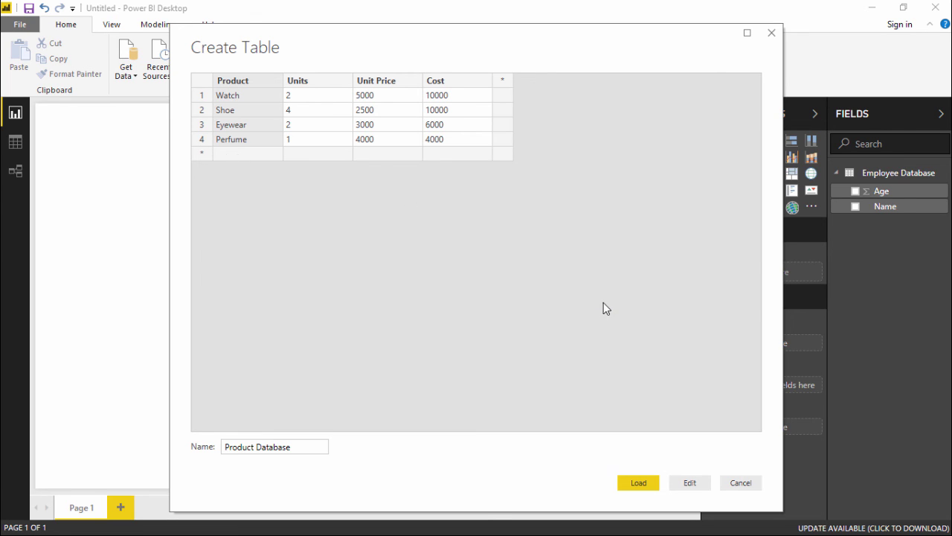
{"action": "left_click", "coordinate": [638, 482]}
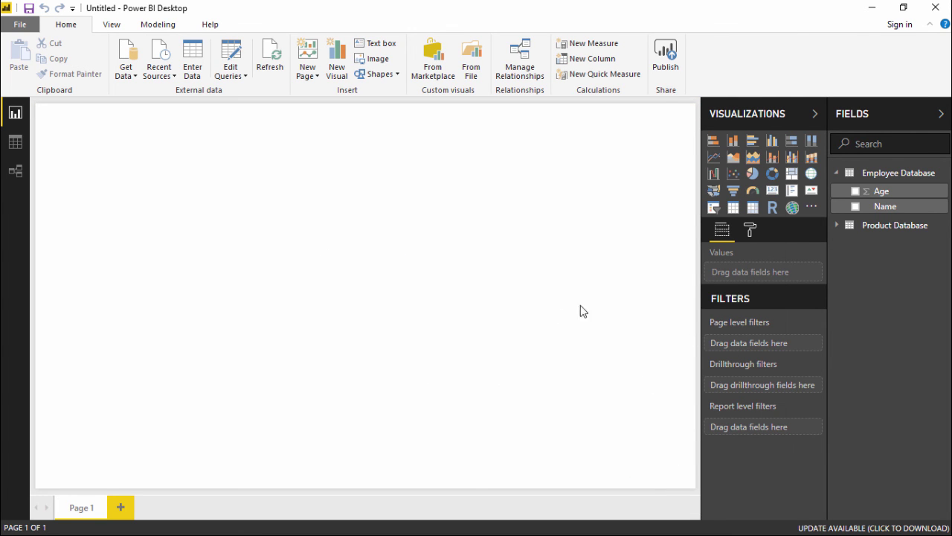
Build a table visual of Product and Cost from Product Database and resize it.
{"action": "left_click", "coordinate": [837, 226]}
{"action": "left_click", "coordinate": [837, 172]}
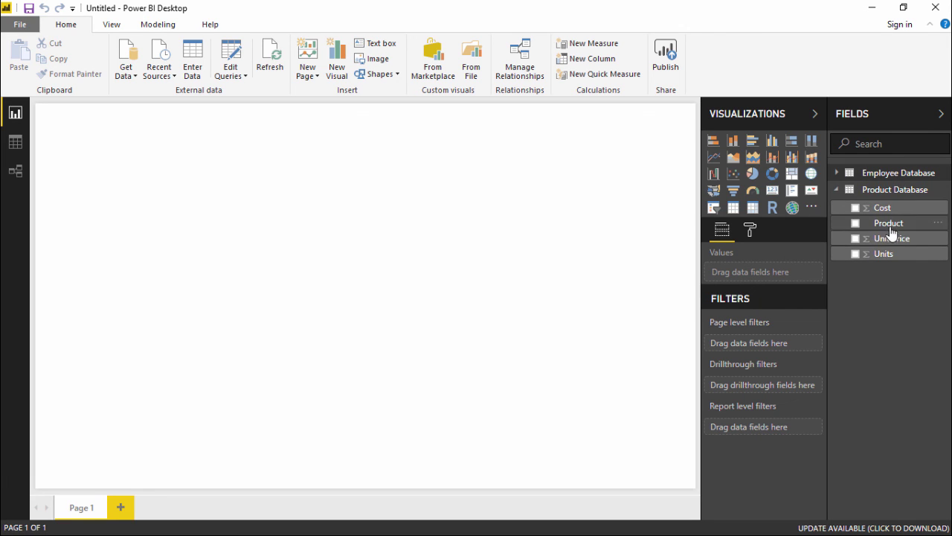
{"action": "left_click_drag", "start_coordinate": [916, 222], "coordinate": [457, 281]}
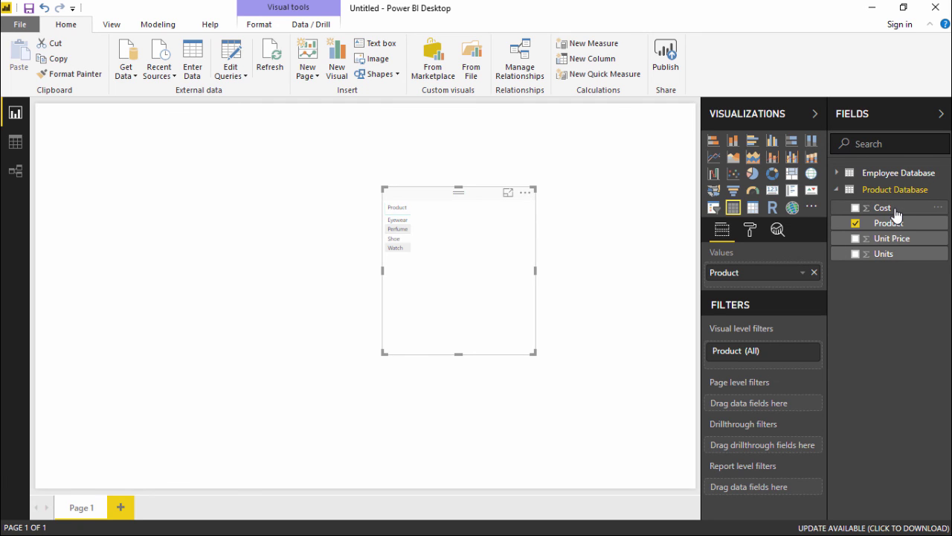
{"action": "left_click_drag", "start_coordinate": [896, 213], "coordinate": [416, 262]}
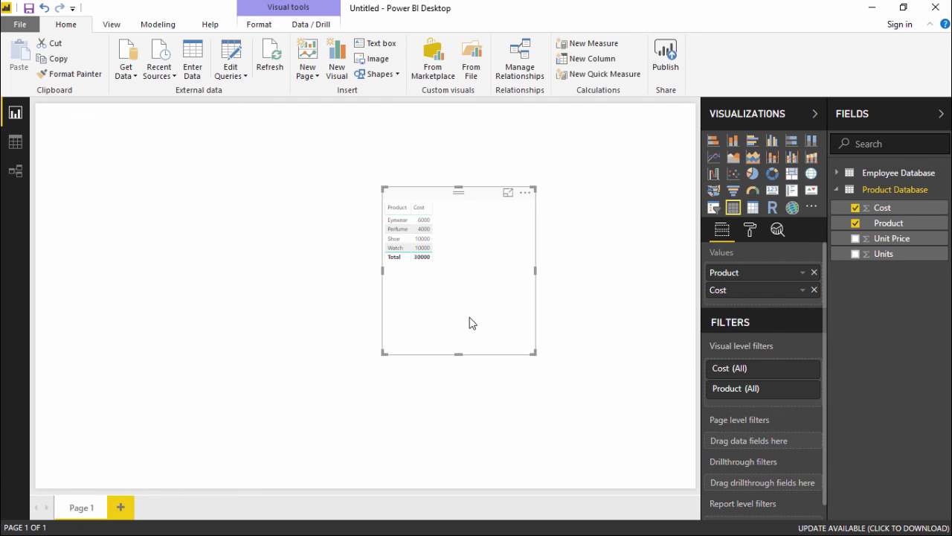
{"action": "left_click_drag", "start_coordinate": [533, 352], "coordinate": [483, 294]}
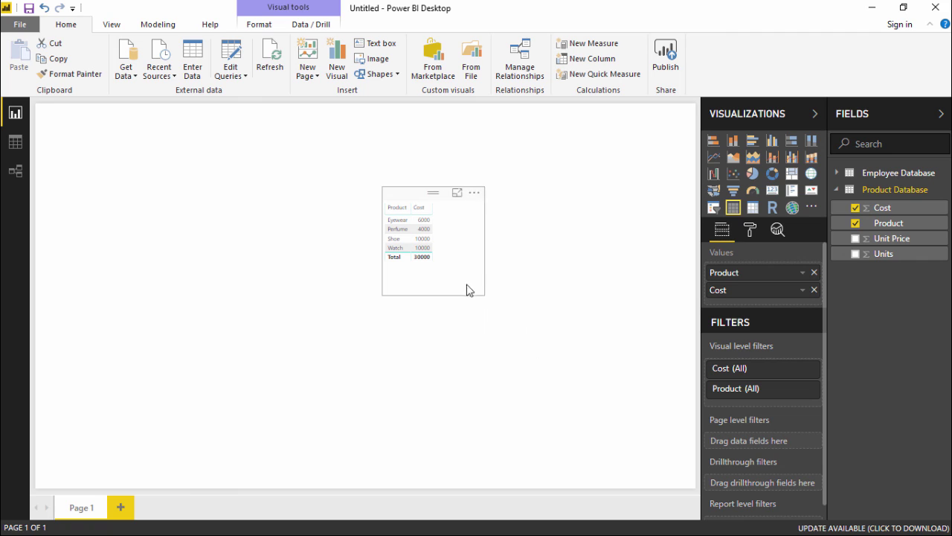
{"action": "left_click_drag", "start_coordinate": [466, 236], "coordinate": [507, 243]}
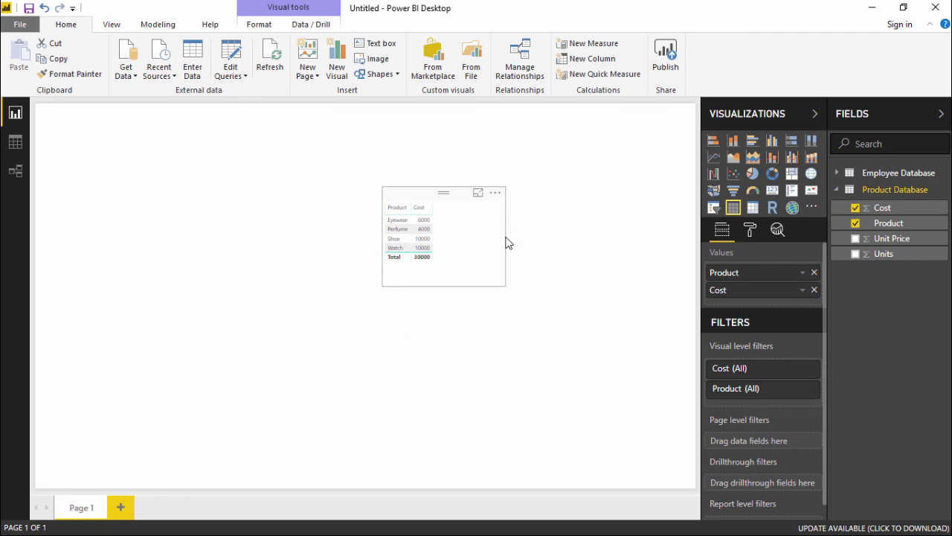
Change the visual to a donut chart after trying pie and column charts.
{"action": "left_click", "coordinate": [752, 177]}
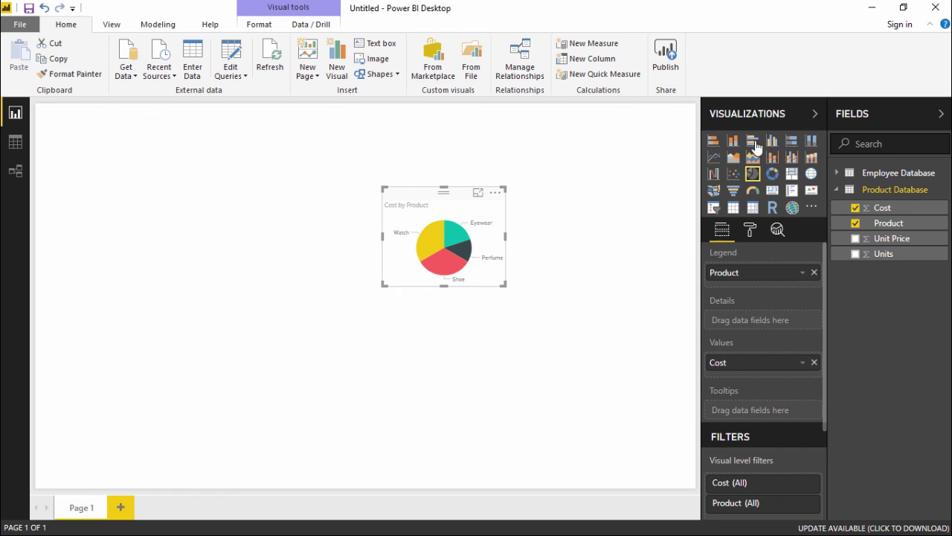
{"action": "left_click", "coordinate": [733, 142]}
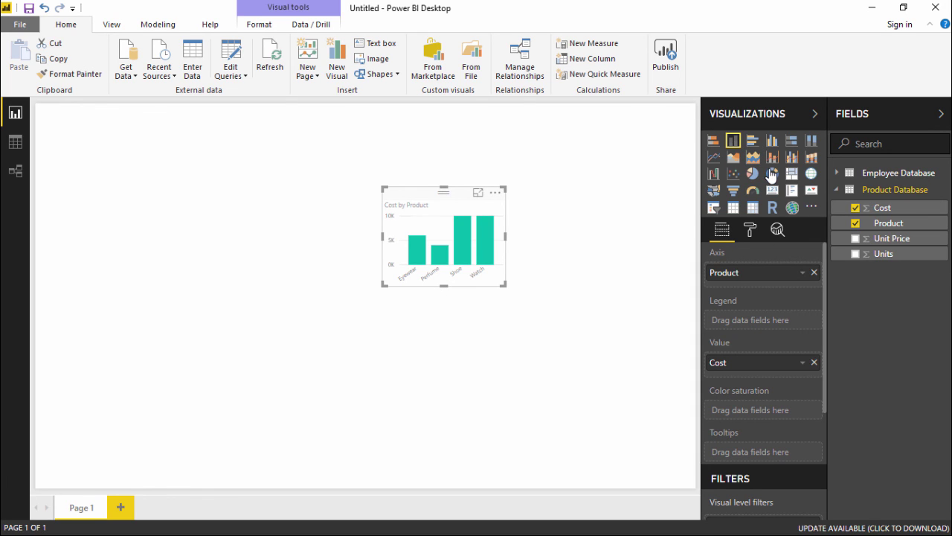
{"action": "left_click", "coordinate": [774, 174]}
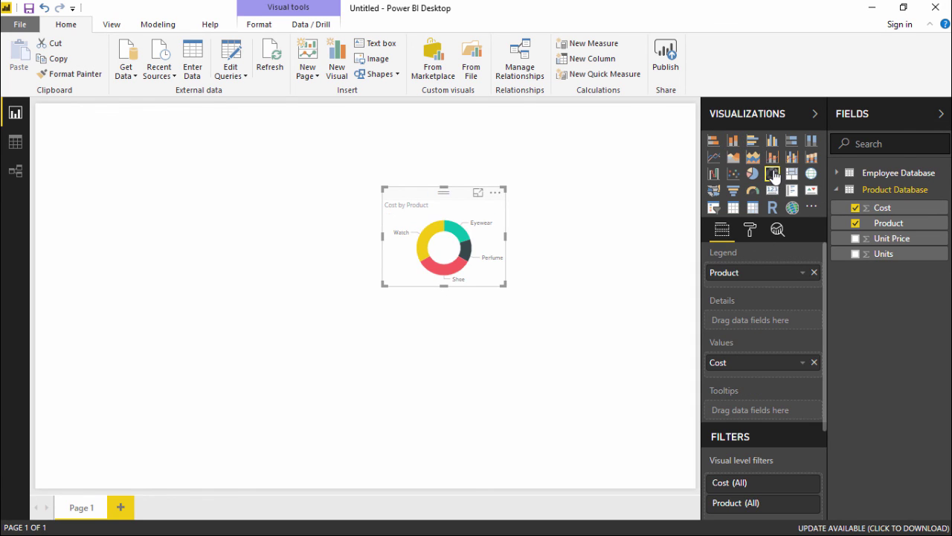
Enlarge the donut chart and widen it toward the left.
{"action": "left_click_drag", "start_coordinate": [505, 284], "coordinate": [608, 451]}
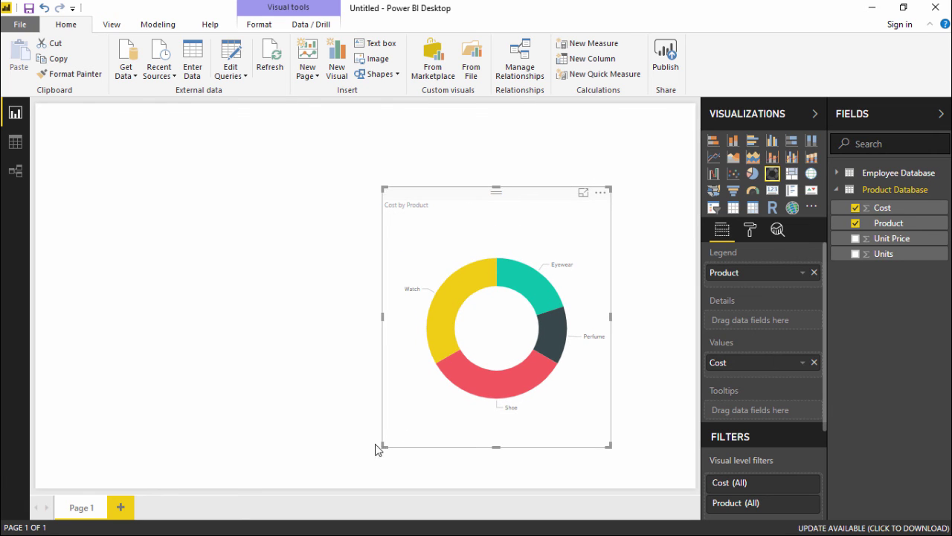
{"action": "left_click", "coordinate": [384, 450]}
{"action": "left_click", "coordinate": [403, 438]}
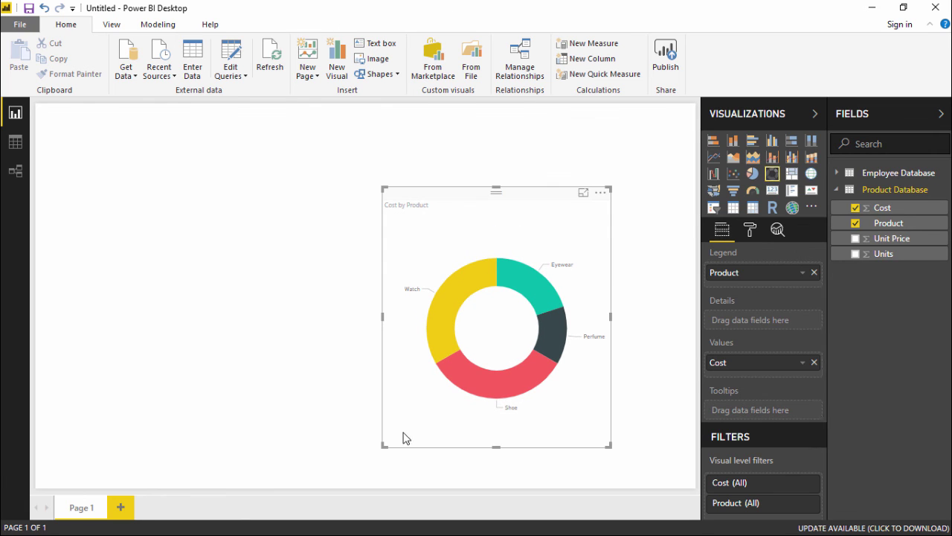
{"action": "left_click", "coordinate": [387, 452]}
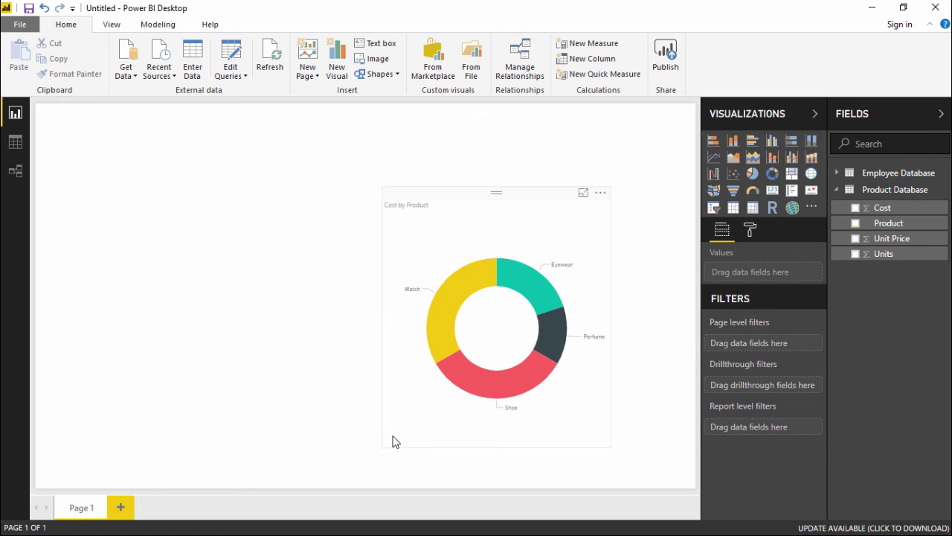
{"action": "left_click", "coordinate": [384, 446]}
{"action": "left_click_drag", "start_coordinate": [383, 447], "coordinate": [237, 438]}
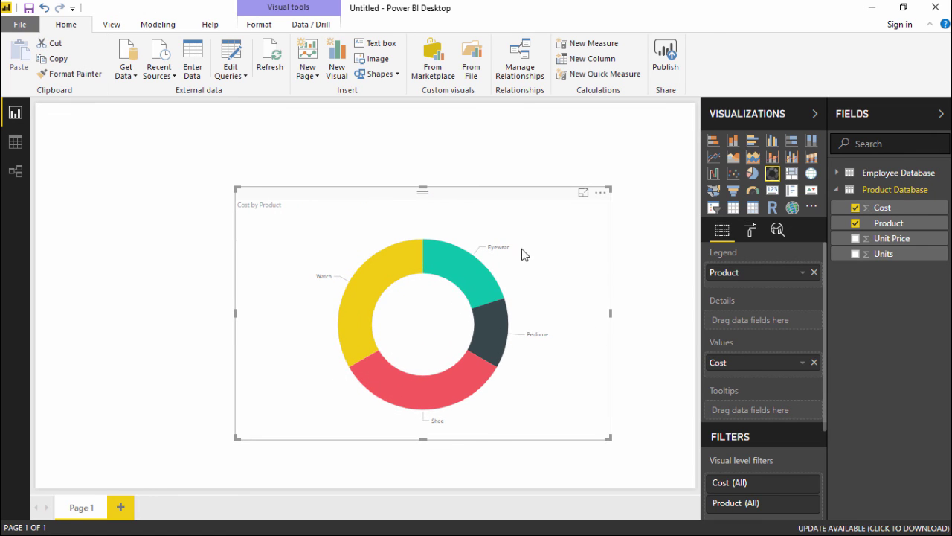